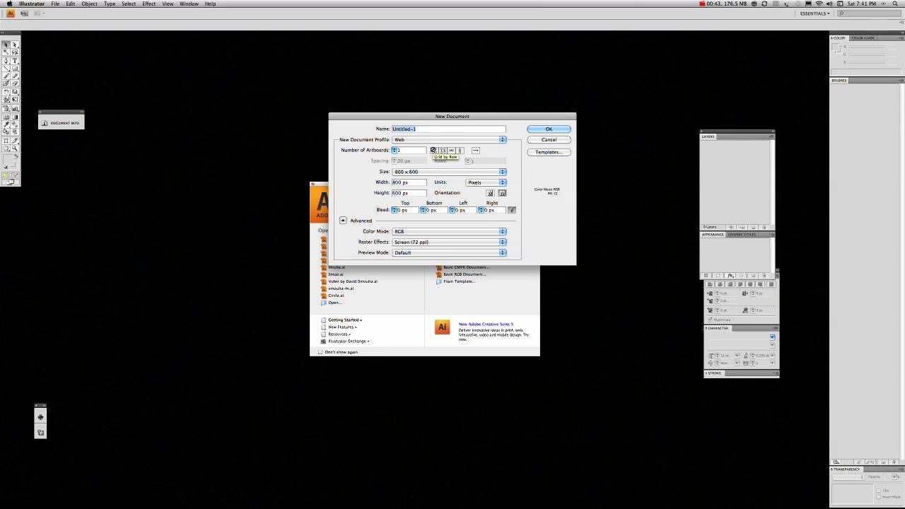
# Create a new 1024 x 768 px document named 3D-Text
pyautogui.write('3D-Text')
pyautogui.click(502, 172)
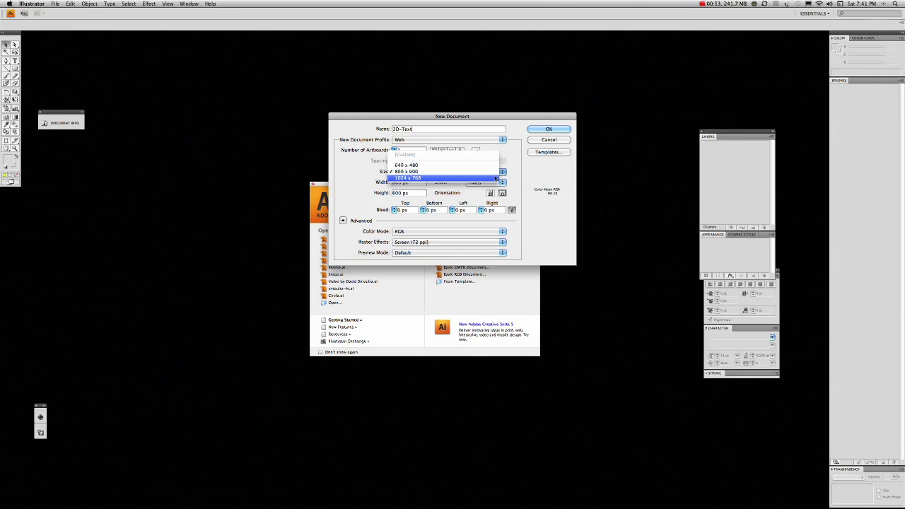
pyautogui.click(494, 178)
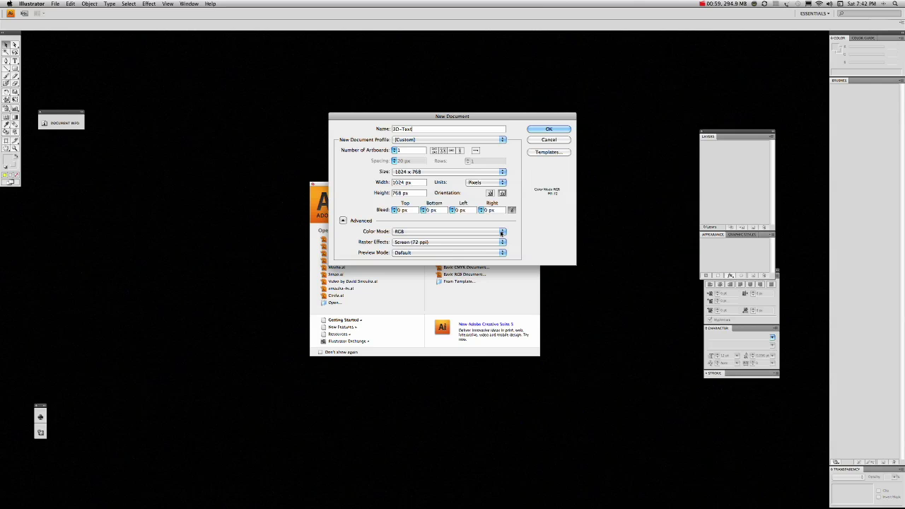
pyautogui.click(541, 130)
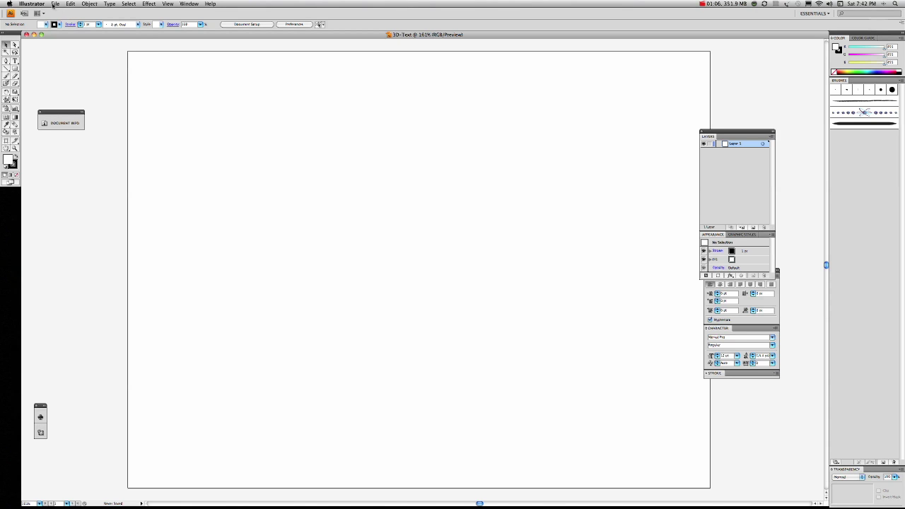
pyautogui.click(55, 4)
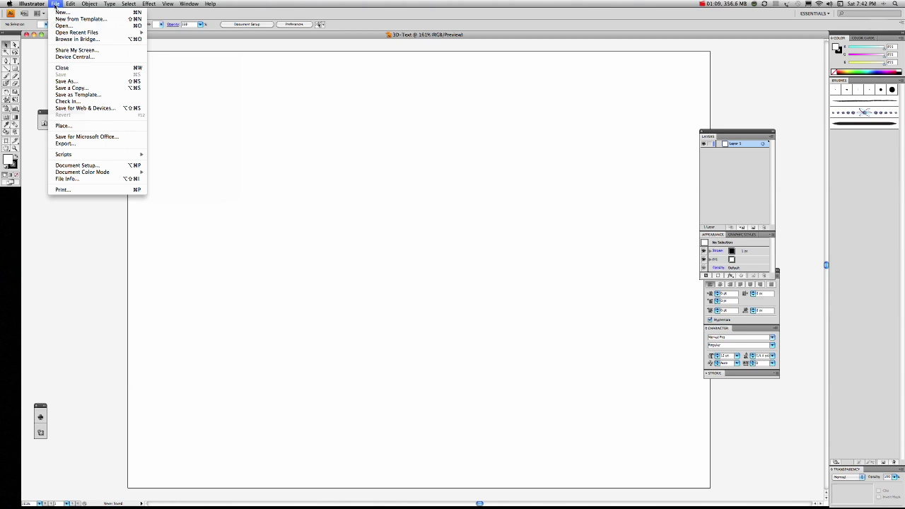
pyautogui.moveTo(71, 5)
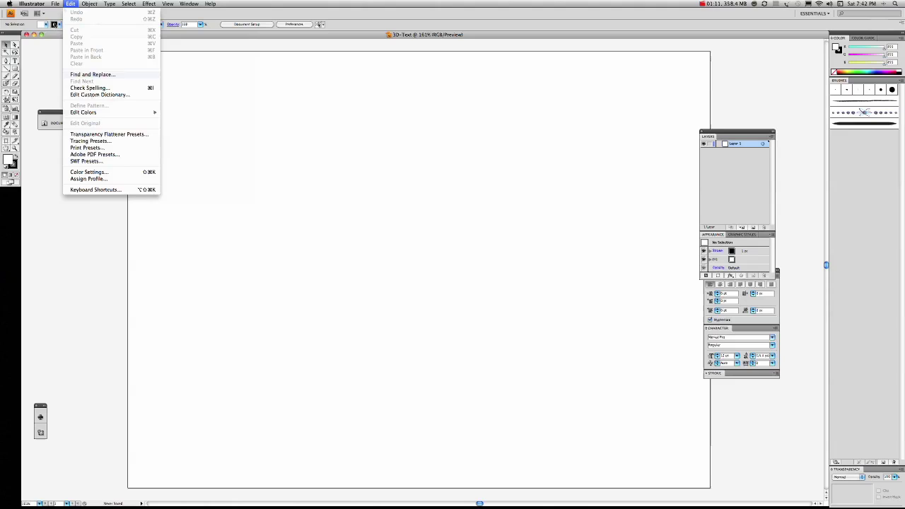
pyautogui.click(223, 134)
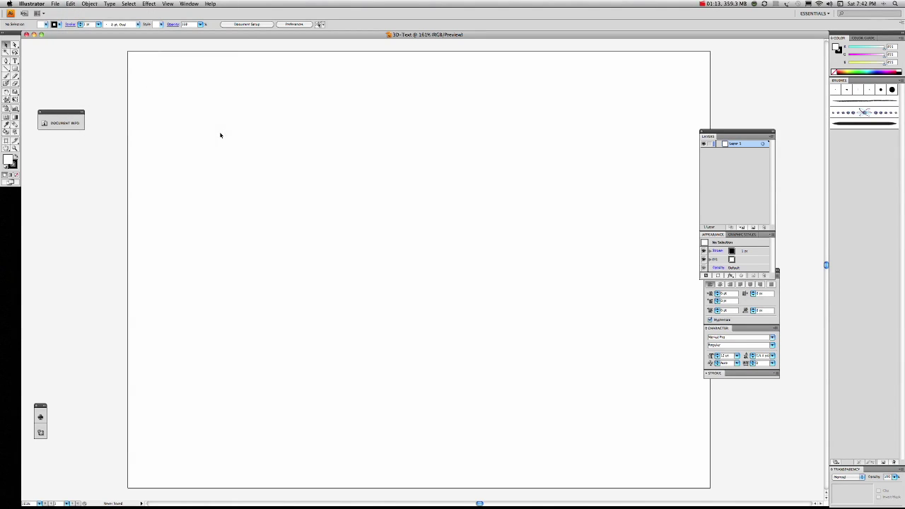
# Switch to the Type tool and choose HelveticaNeue as the font
pyautogui.click(15, 61)
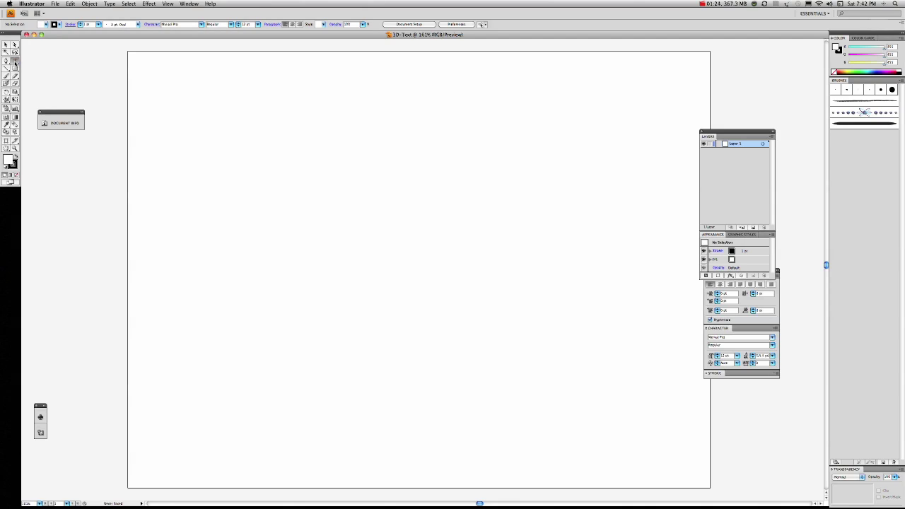
pyautogui.click(258, 25)
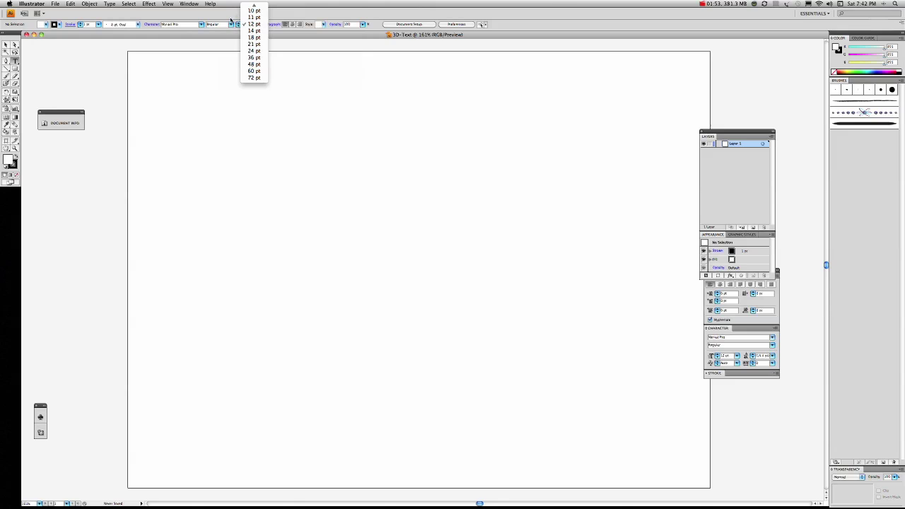
pyautogui.click(221, 39)
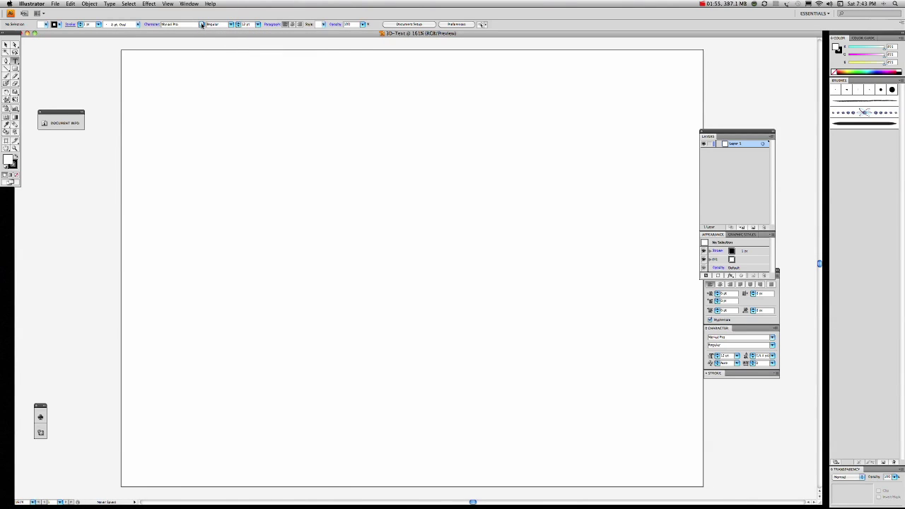
pyautogui.click(201, 25)
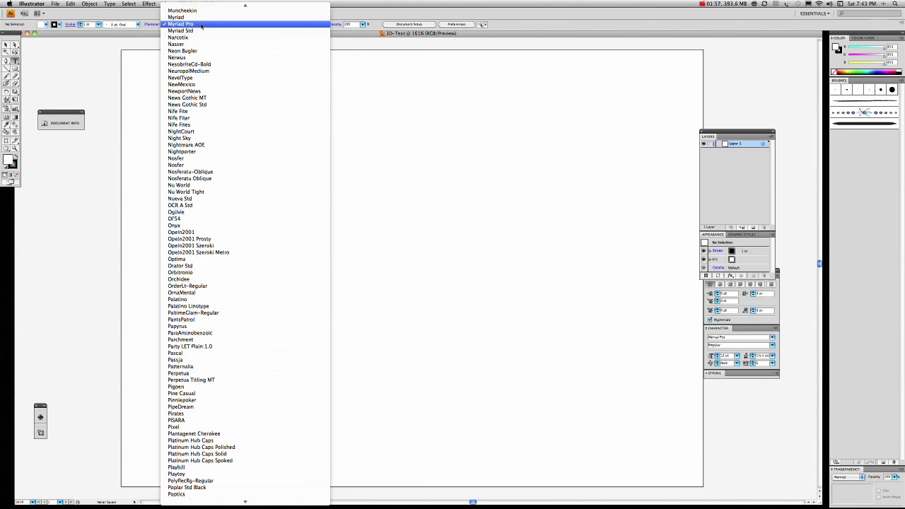
pyautogui.scroll(15, 200, 32)
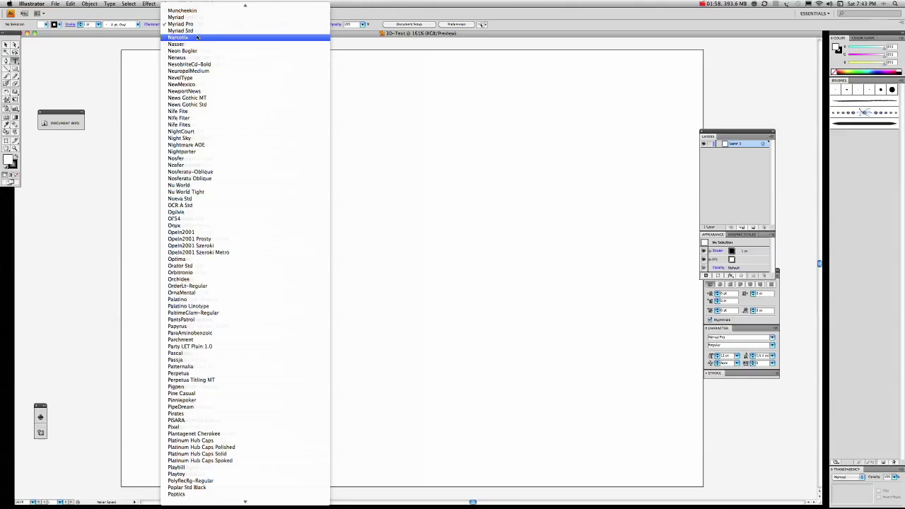
pyautogui.scroll(20, 198, 37)
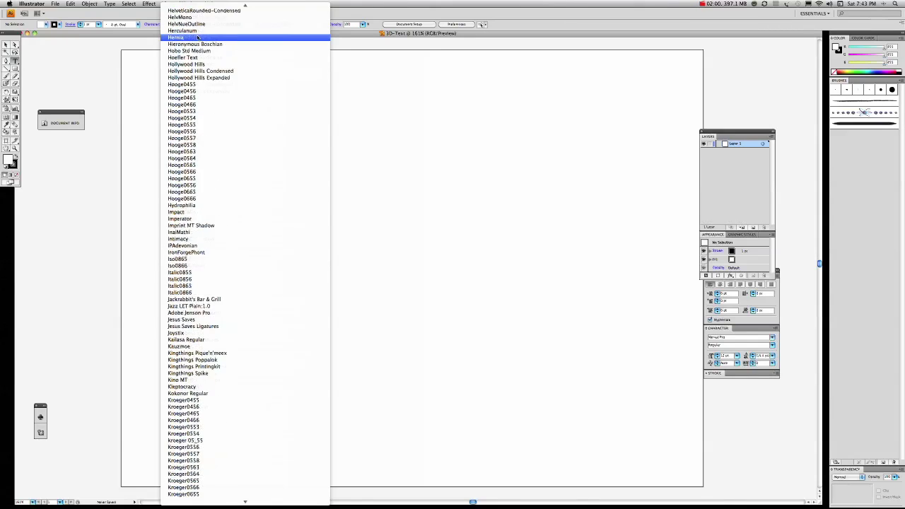
pyautogui.scroll(5, 198, 43)
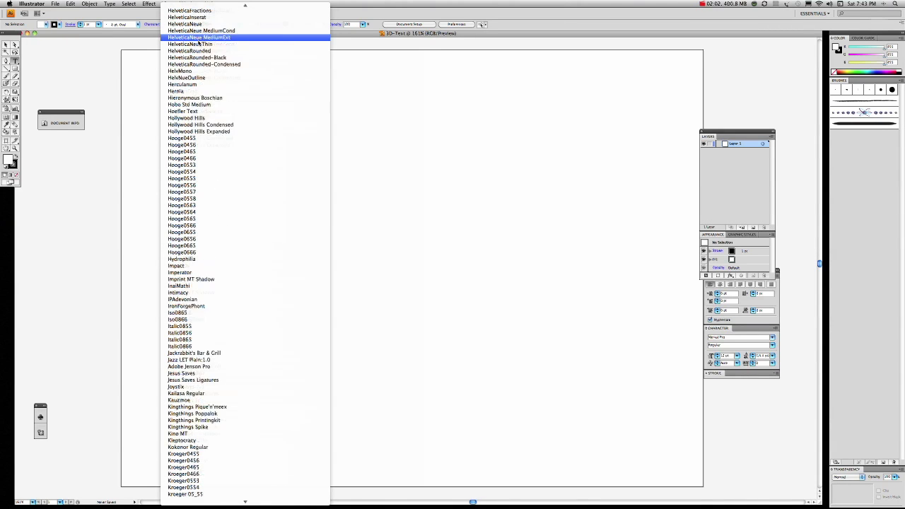
pyautogui.scroll(3, 199, 39)
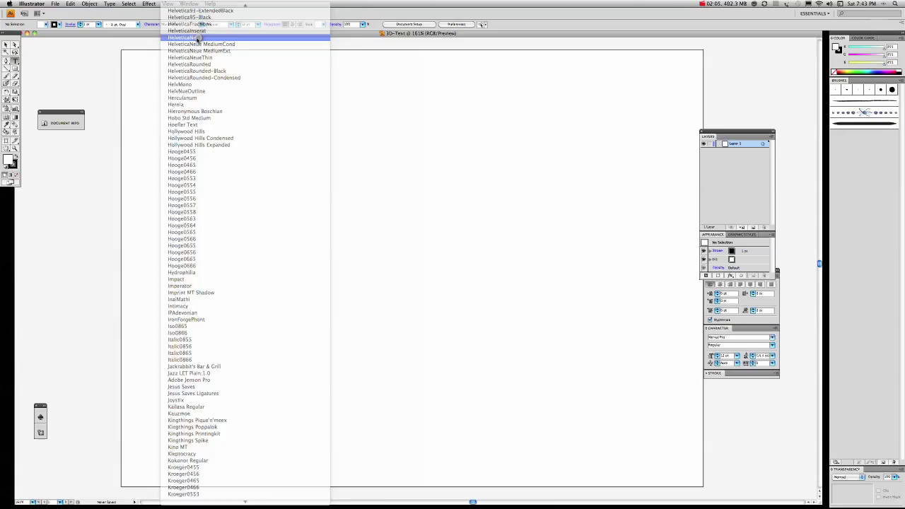
pyautogui.click(198, 37)
# Set the font style to Bold and the font size to 48 pt
pyautogui.click(230, 25)
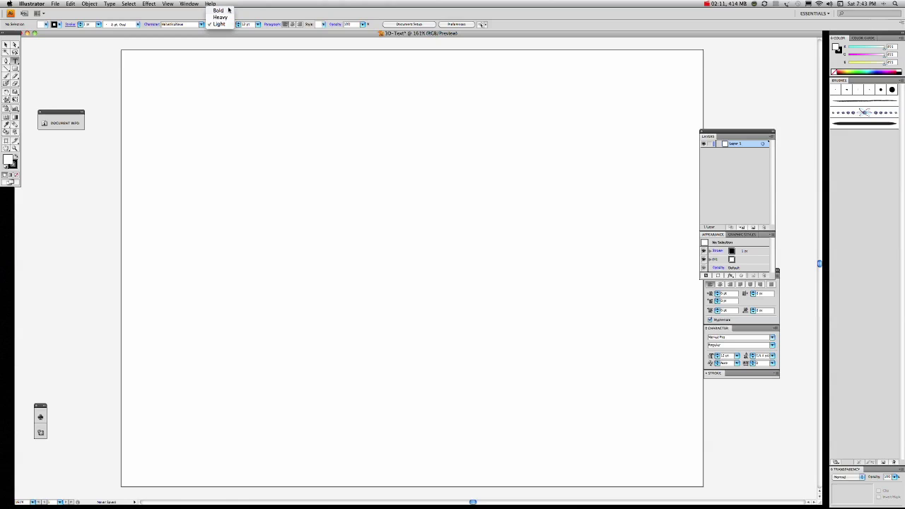
pyautogui.click(223, 12)
pyautogui.click(259, 24)
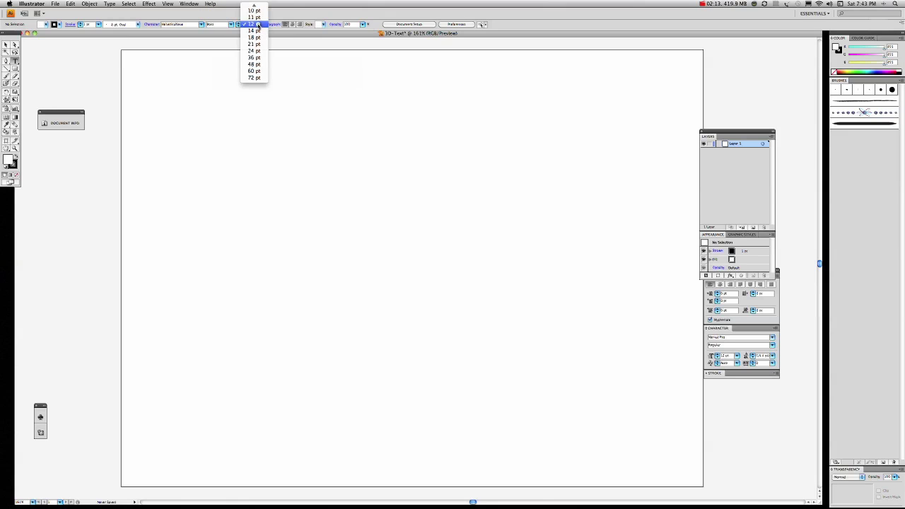
pyautogui.click(252, 64)
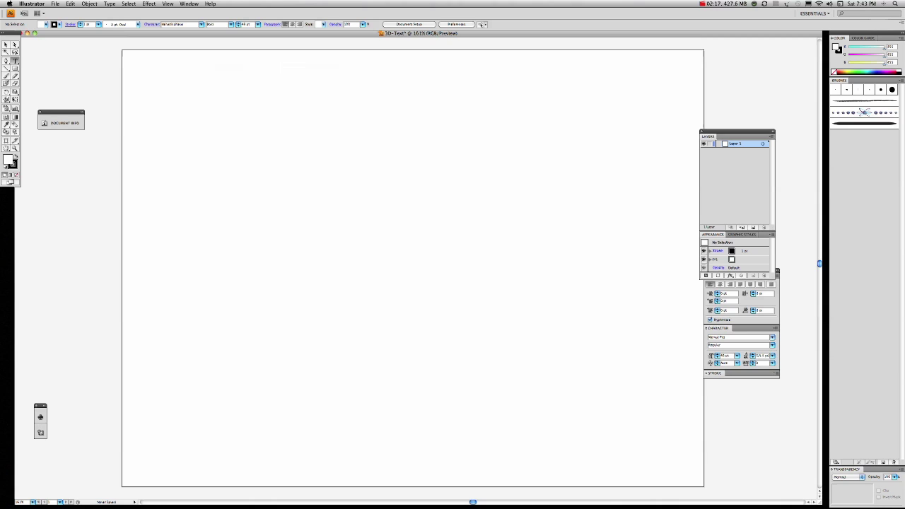
pyautogui.scroll(-2, 408, 263)
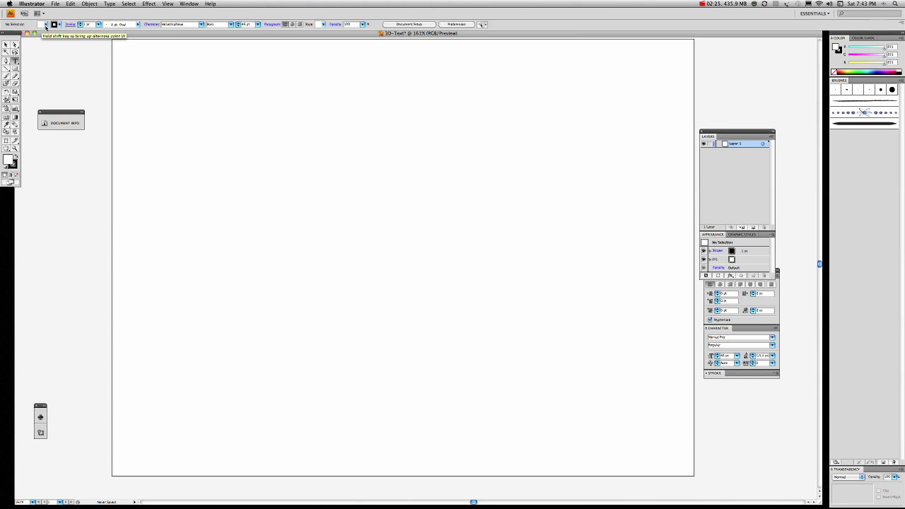
# Set the fill colour to white
pyautogui.click(46, 25)
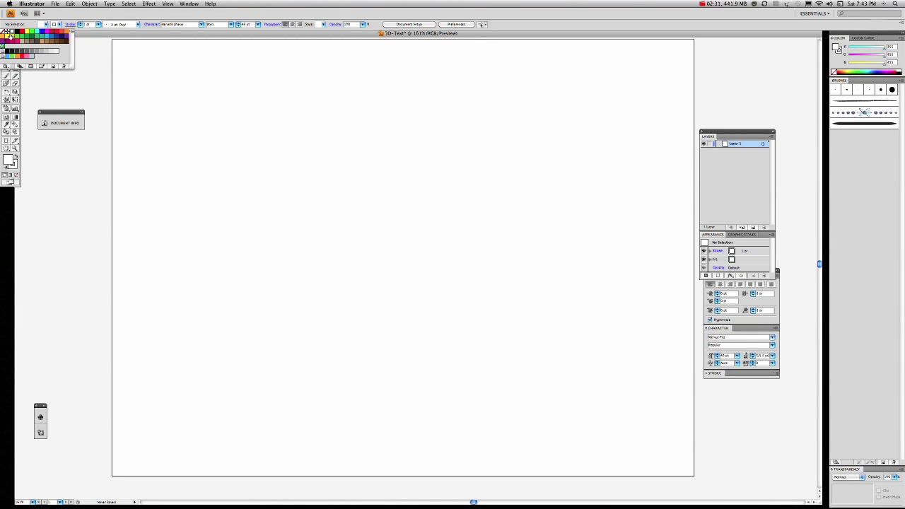
pyautogui.click(13, 32)
pyautogui.click(41, 27)
# Load the Nature_Foliage pattern swatch library and dock its panel beside the other panels
pyautogui.click(39, 27)
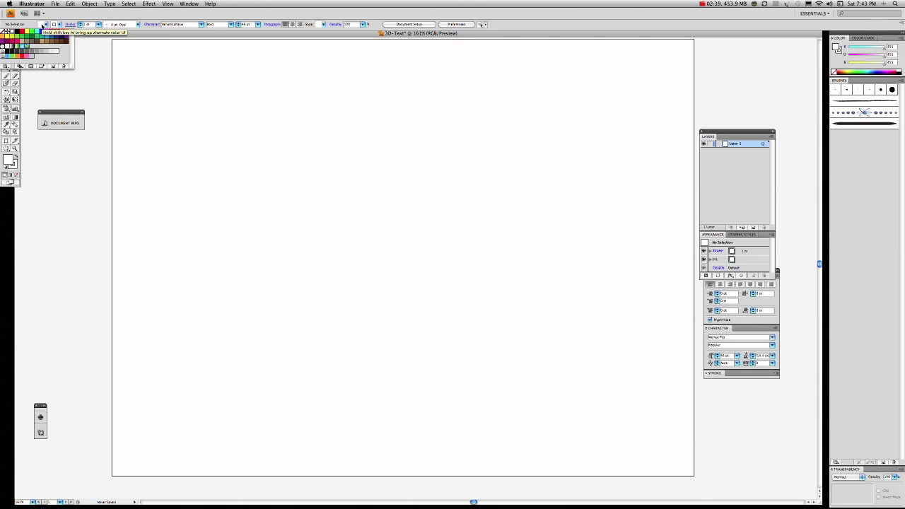
pyautogui.click(5, 67)
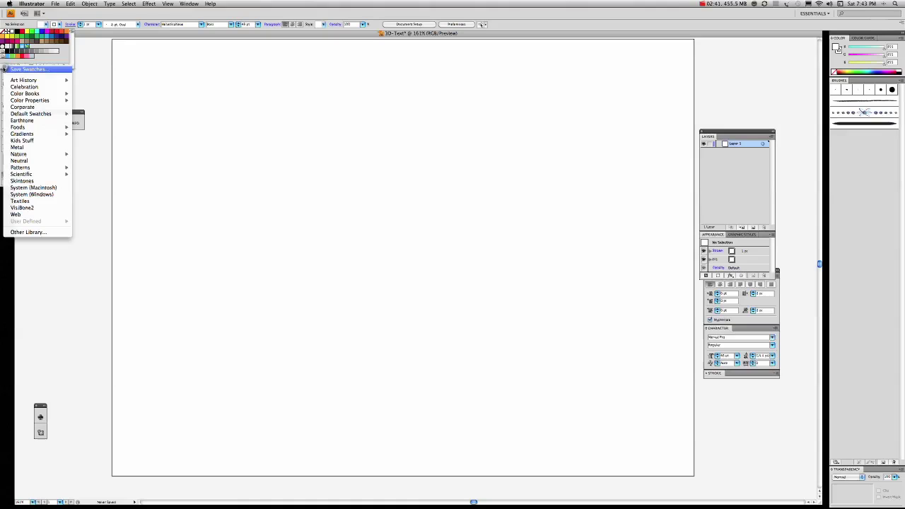
pyautogui.moveTo(31, 168)
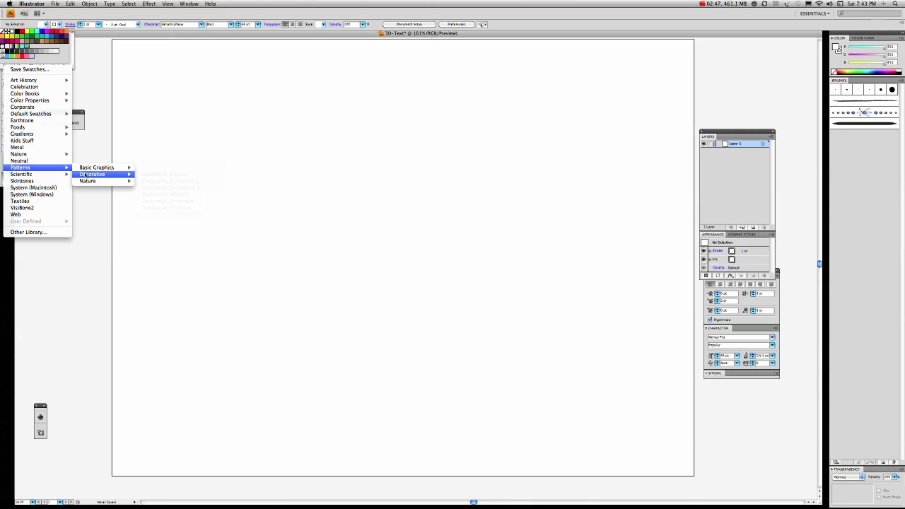
pyautogui.moveTo(87, 177)
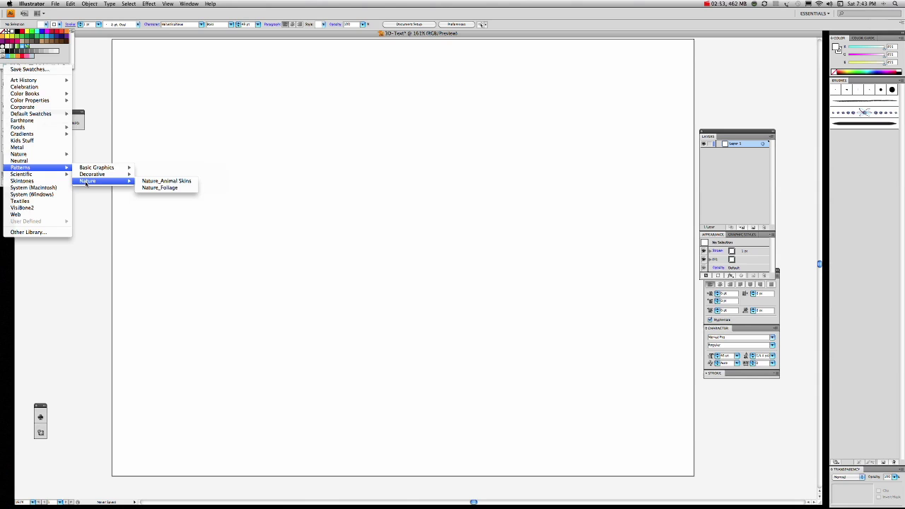
pyautogui.click(145, 188)
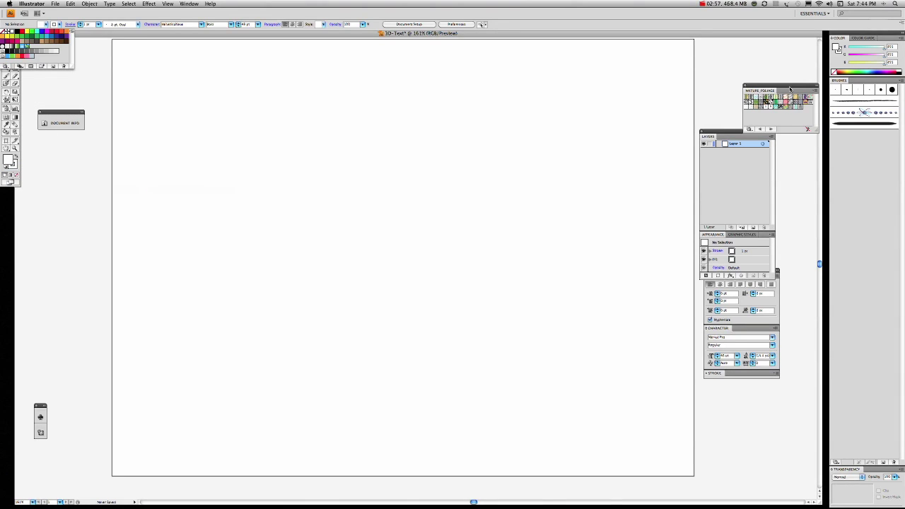
pyautogui.moveTo(789, 86); pyautogui.dragTo(742, 80)
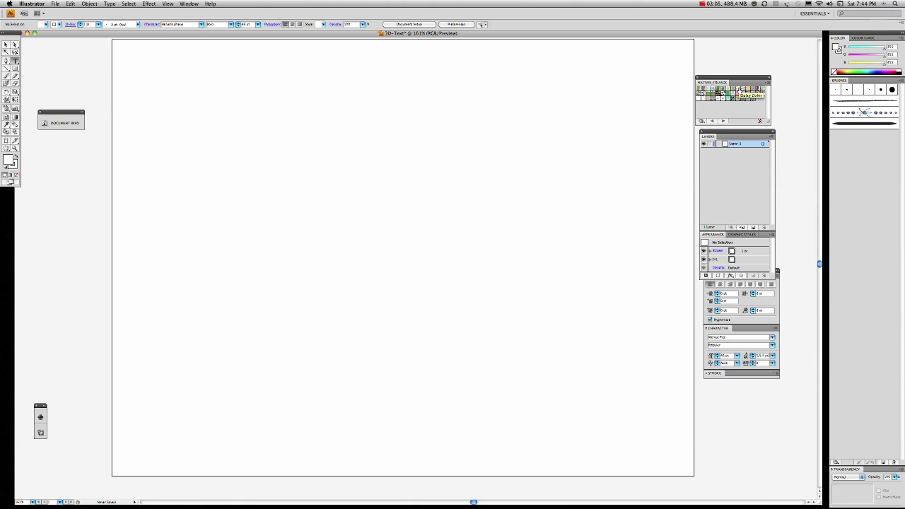
# Pick the Daisy Color swatch and type '3D Text in Illustrator' near the artboard centre
pyautogui.click(737, 89)
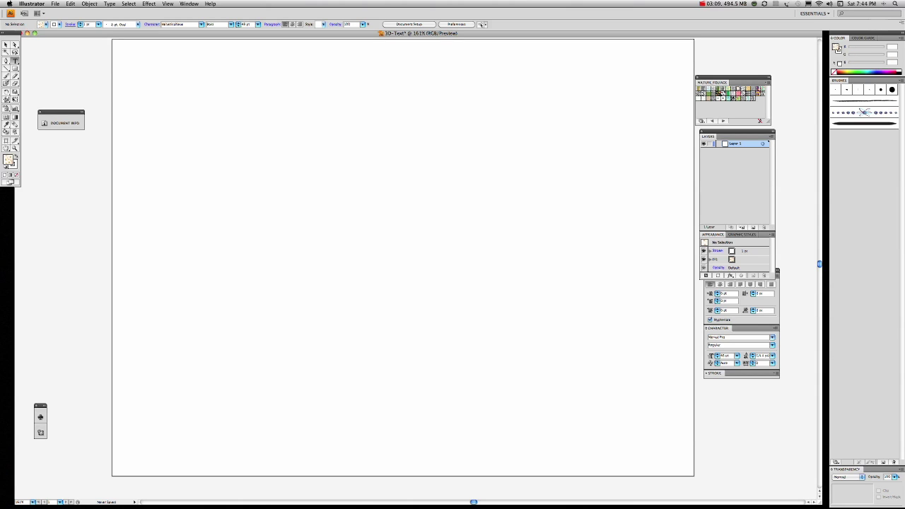
pyautogui.scroll(1, 403, 258)
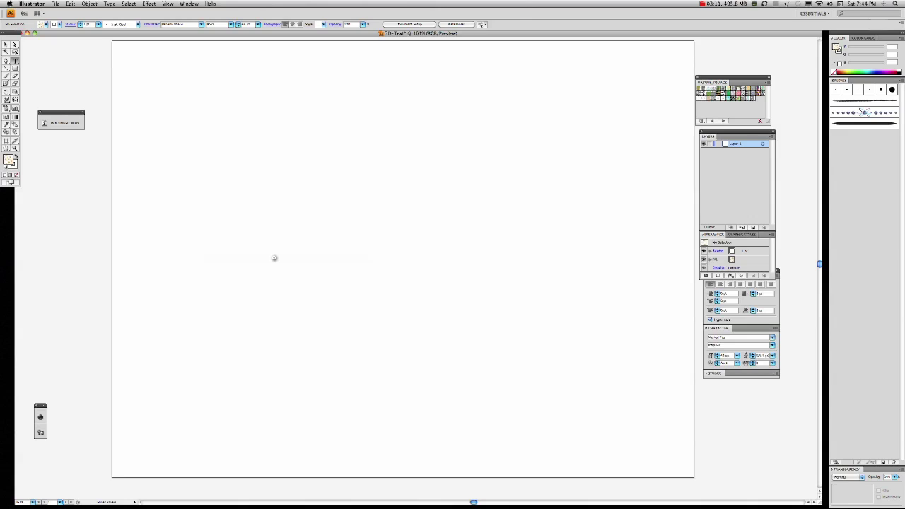
pyautogui.click(274, 256)
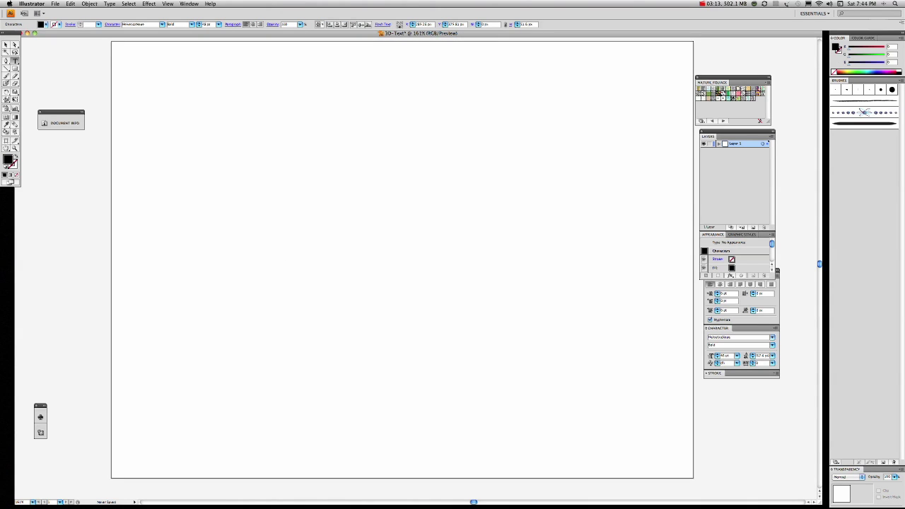
pyautogui.write('3D')
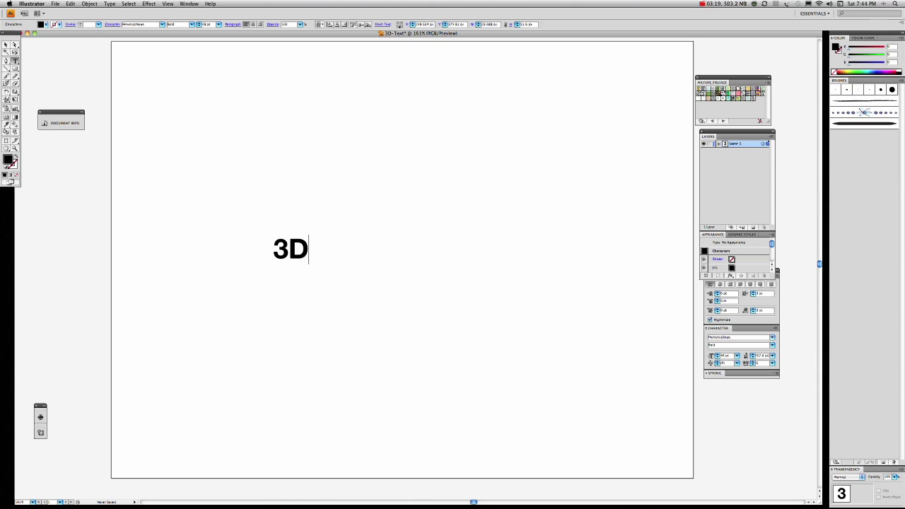
pyautogui.write('Text')
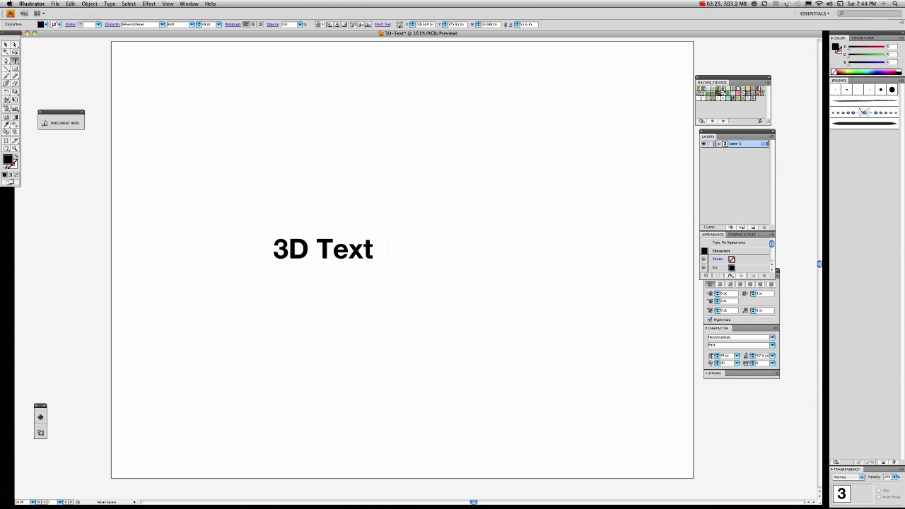
pyautogui.write(' in Illustrator')
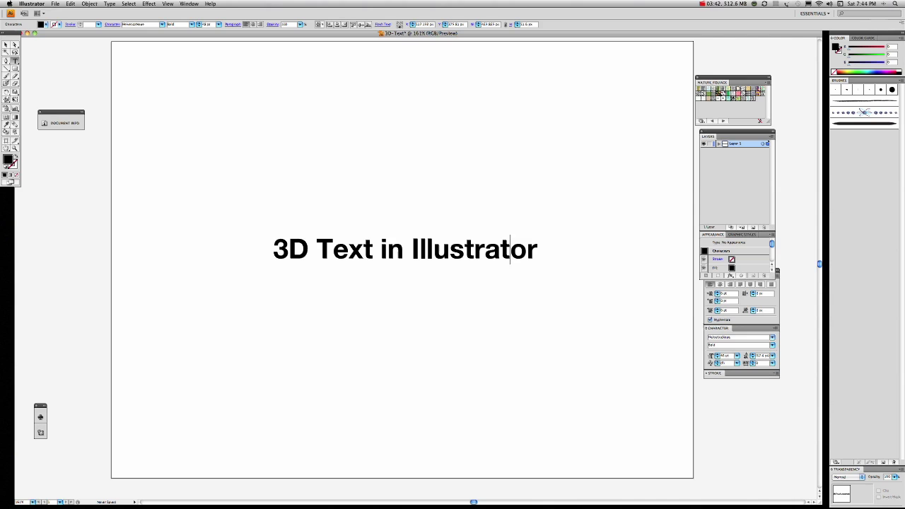
# Select the heading text and give it a white 2 pt stroke
pyautogui.moveTo(541, 251); pyautogui.dragTo(250, 244)
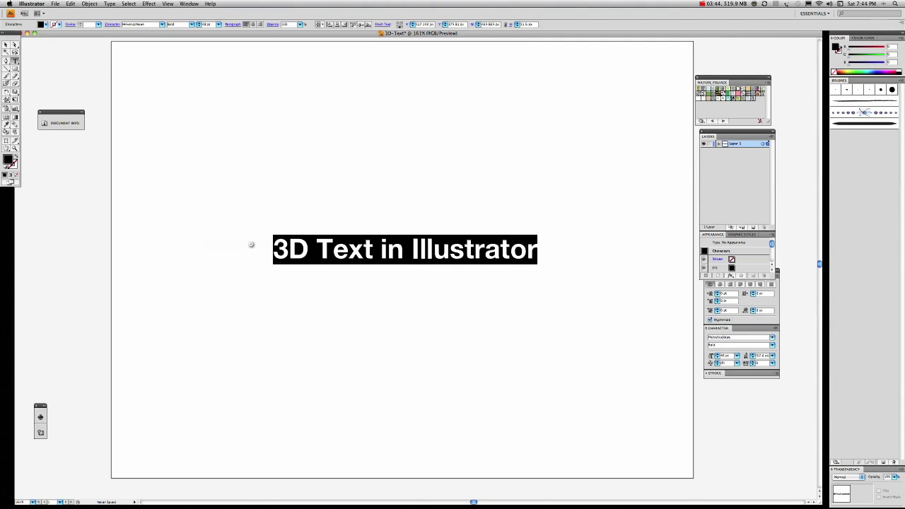
pyautogui.click(58, 25)
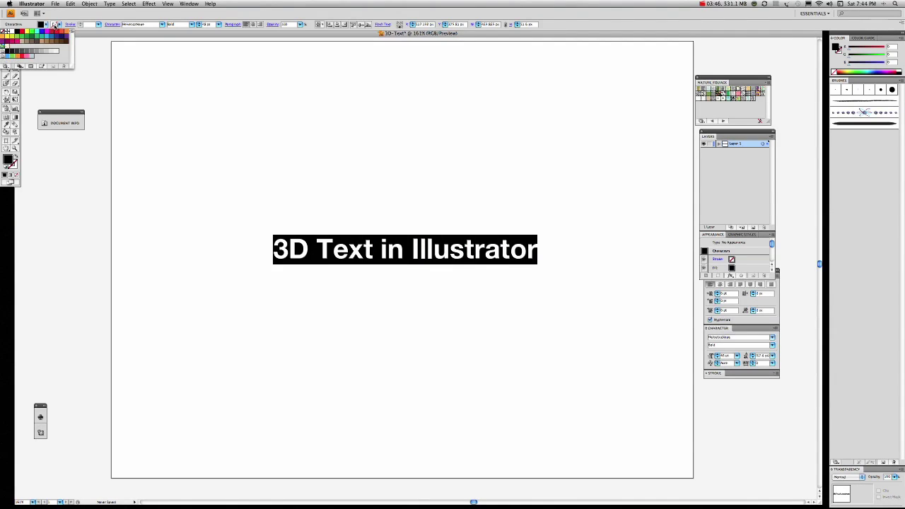
pyautogui.click(11, 32)
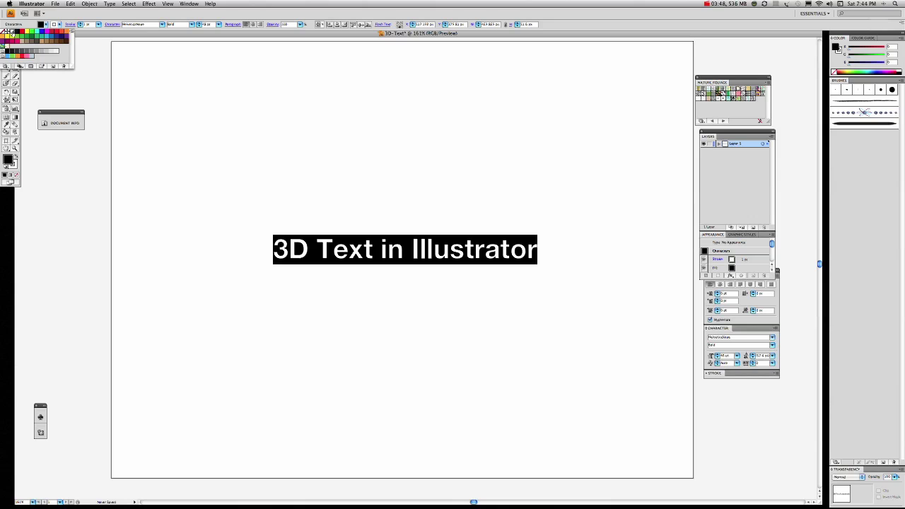
pyautogui.click(97, 25)
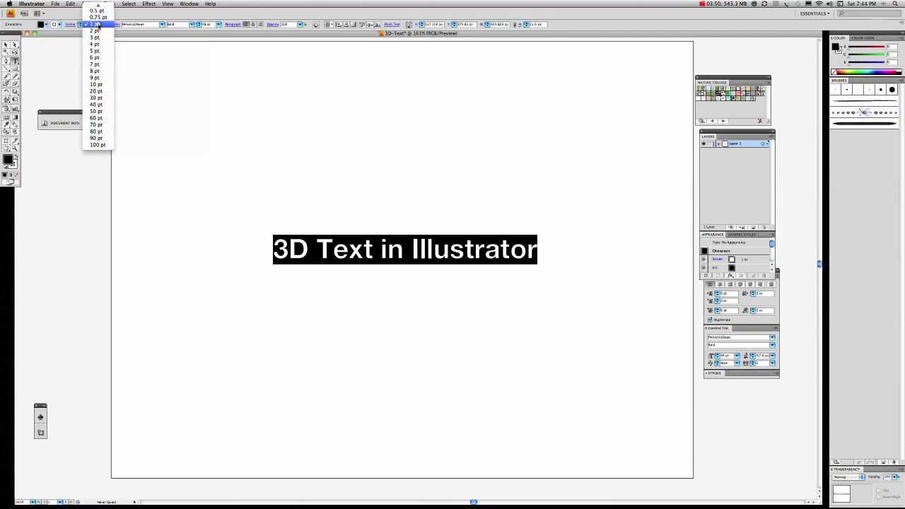
pyautogui.click(88, 37)
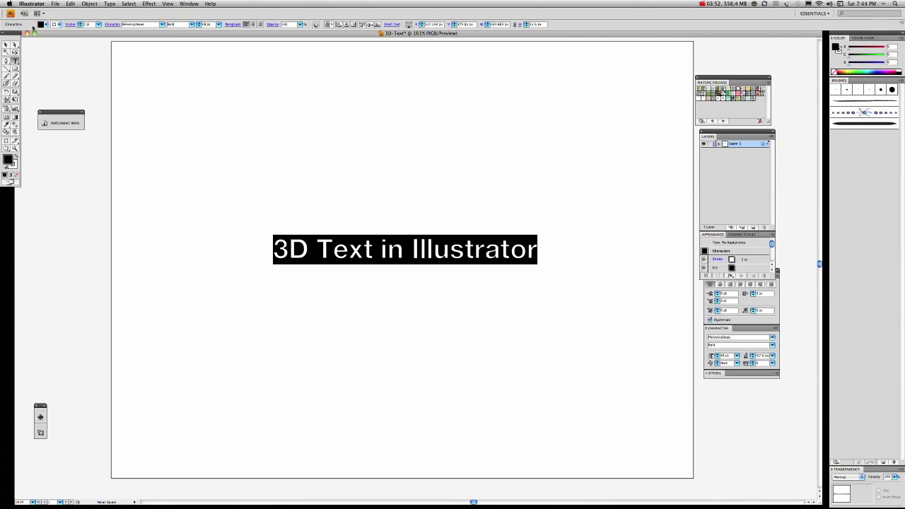
# Fill the heading with the floral pattern and reselect the text
pyautogui.click(41, 24)
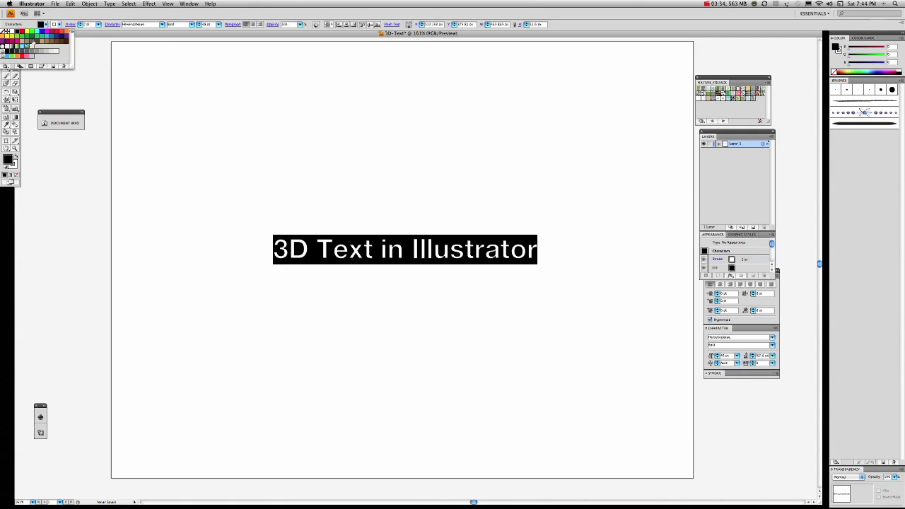
pyautogui.click(31, 48)
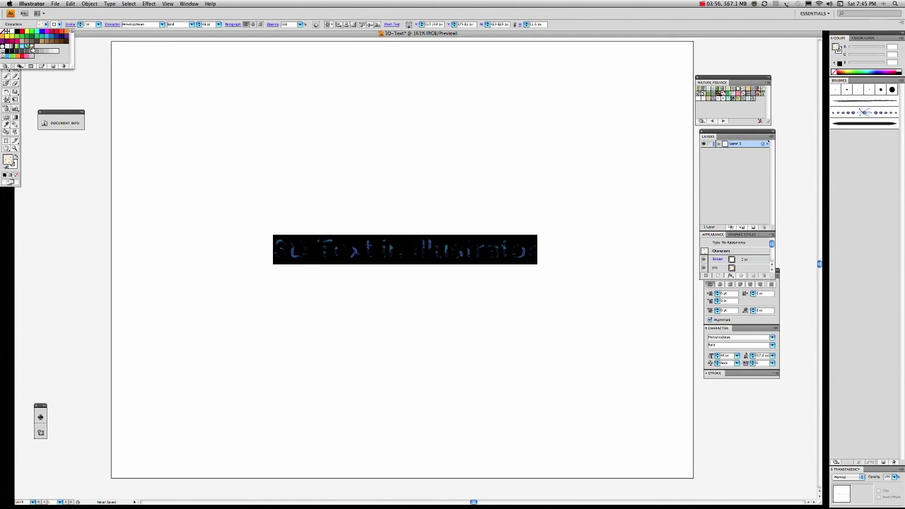
pyautogui.click(273, 252)
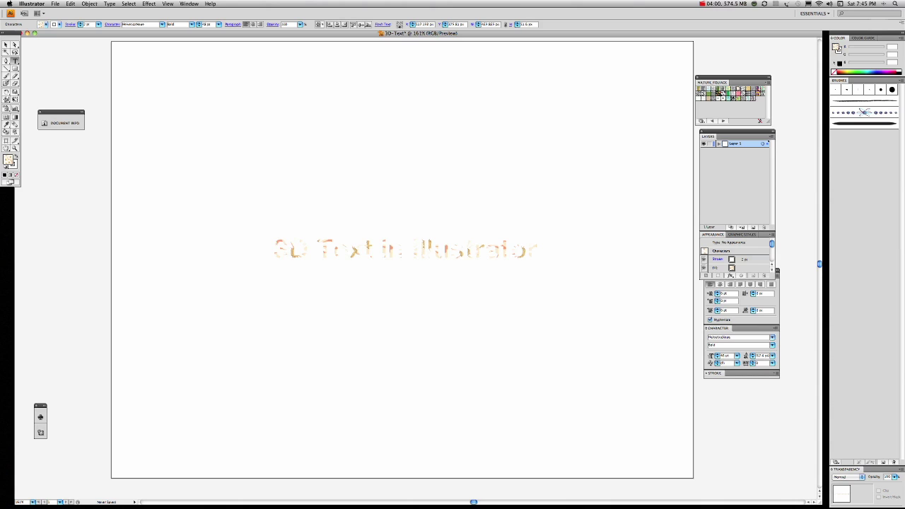
pyautogui.moveTo(538, 252); pyautogui.dragTo(278, 244)
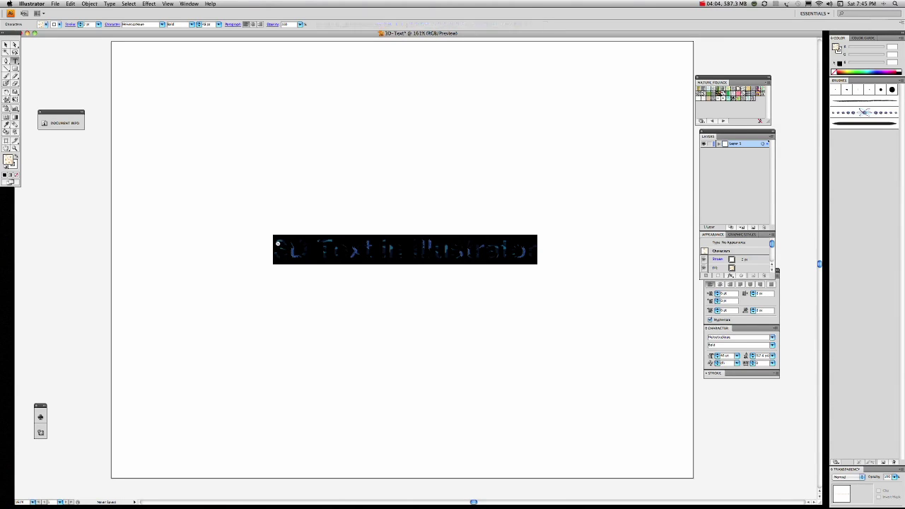
# Enlarge the heading from 60 pt up to 72 pt
pyautogui.click(218, 25)
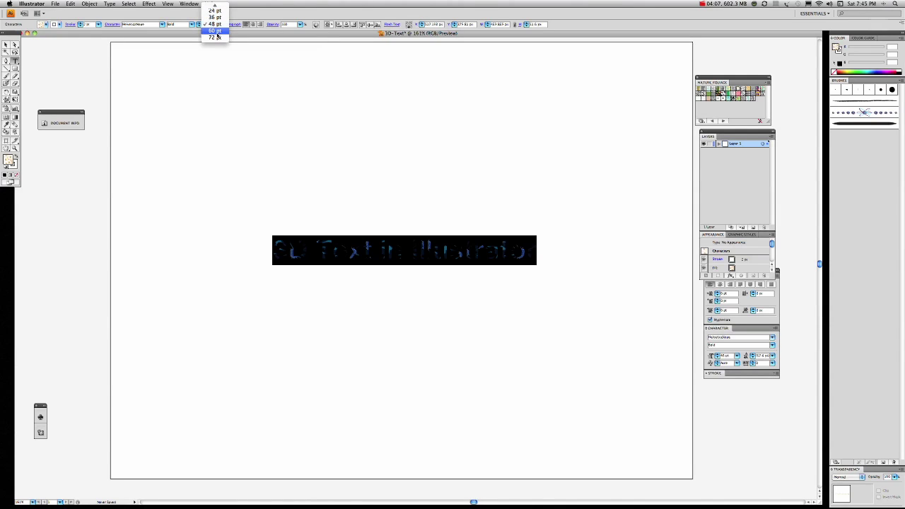
pyautogui.click(216, 31)
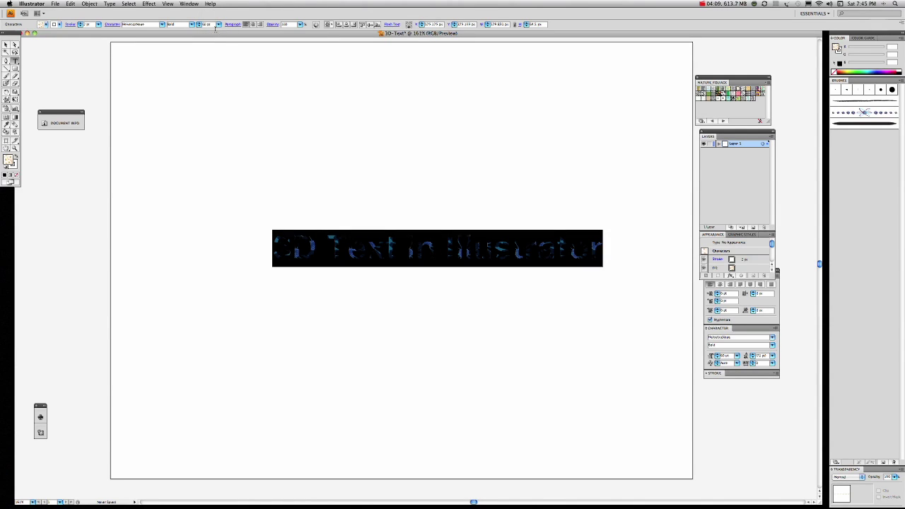
pyautogui.click(218, 25)
pyautogui.click(214, 36)
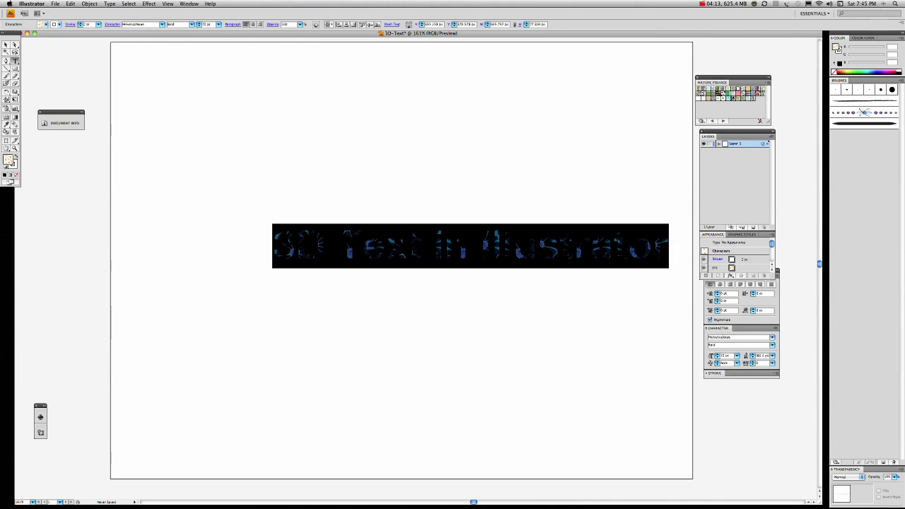
pyautogui.click(326, 246)
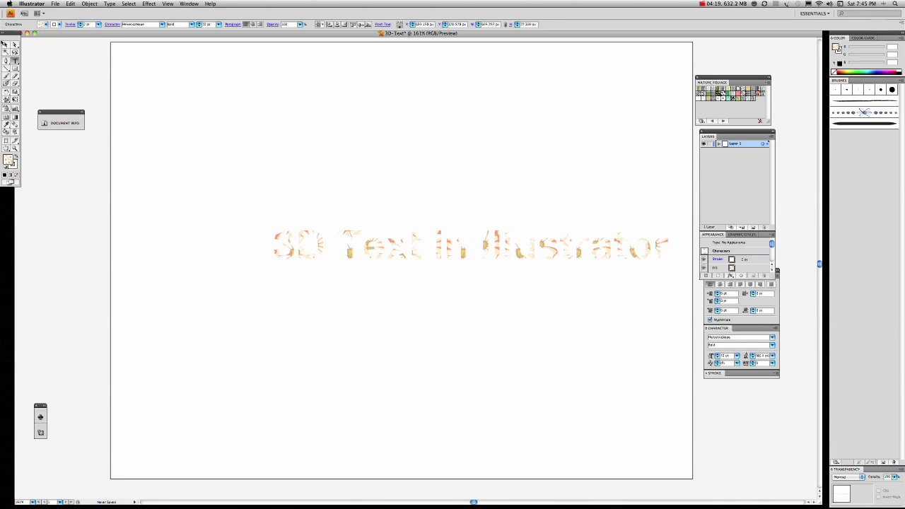
# Centre the heading on the artboard and open Effect > 3D > Extrude & Bevel
pyautogui.click(6, 45)
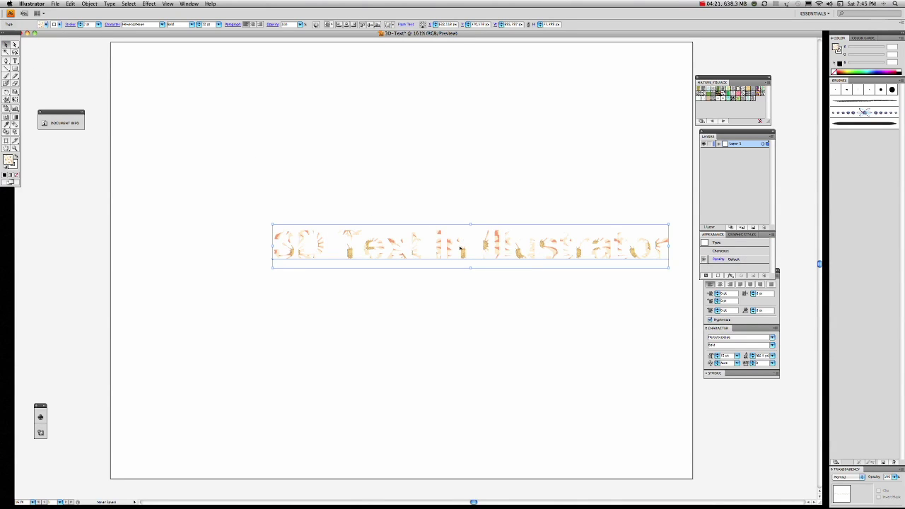
pyautogui.moveTo(461, 247); pyautogui.dragTo(413, 248)
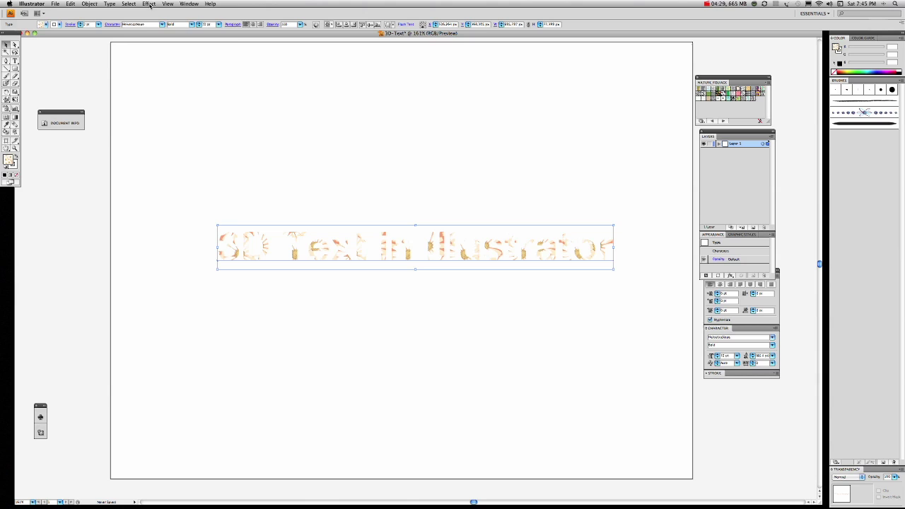
pyautogui.click(149, 5)
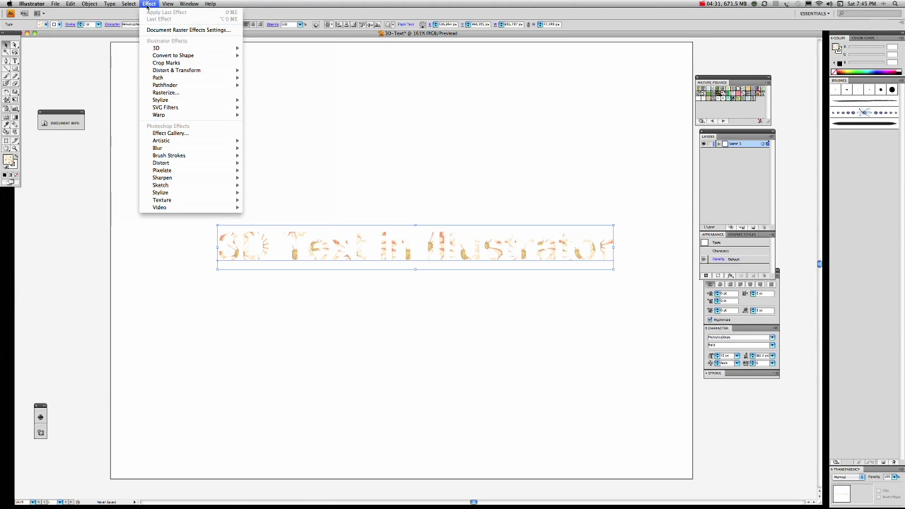
pyautogui.moveTo(156, 47)
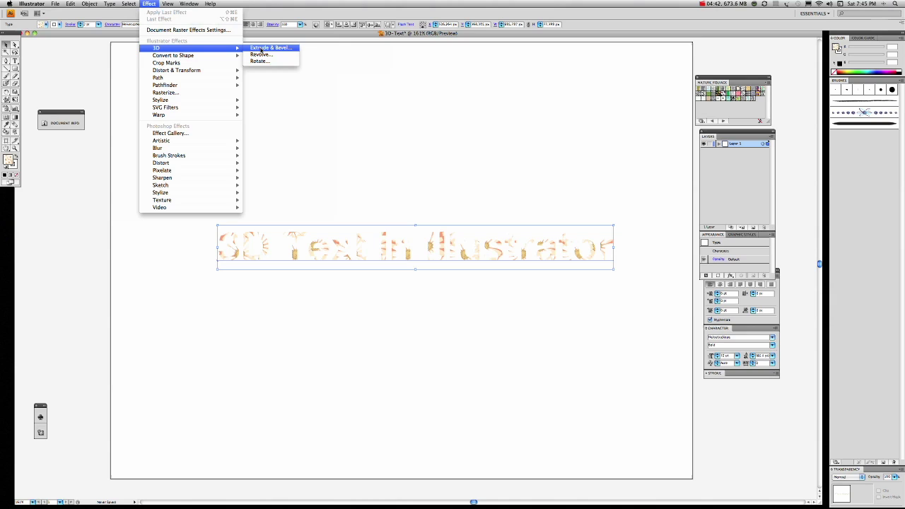
pyautogui.click(261, 50)
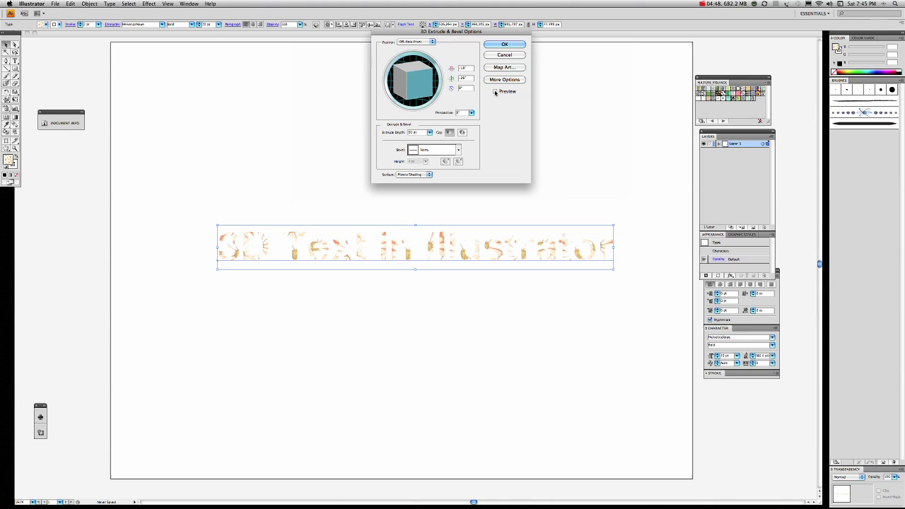
# Preview the 3D extrusion on the heading and apply it
pyautogui.click(495, 92)
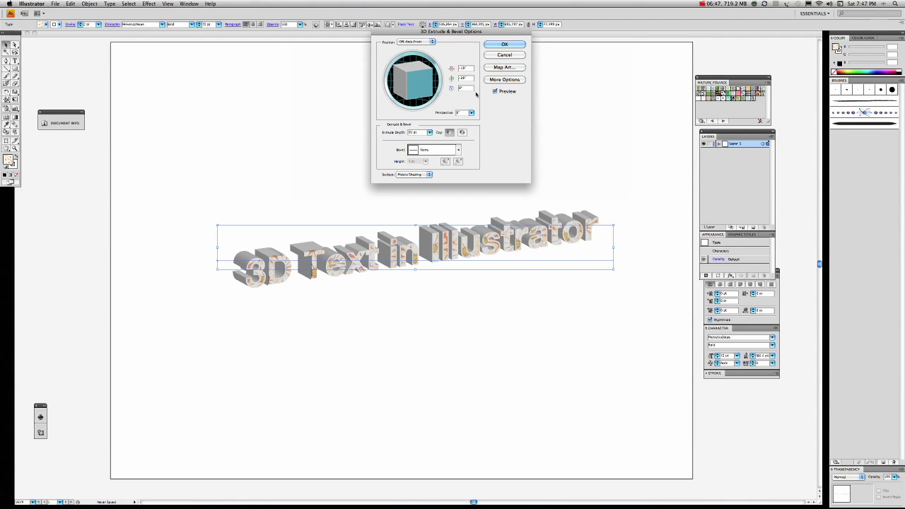
pyautogui.click(506, 45)
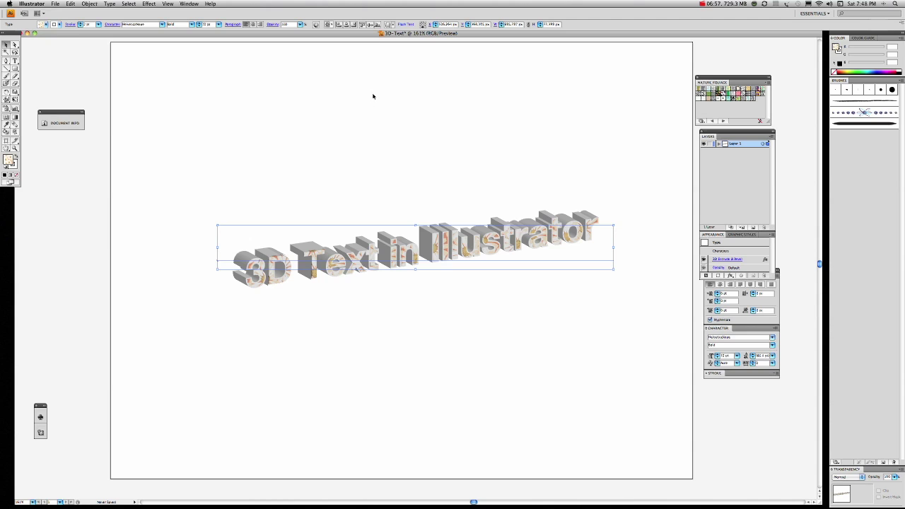
# Apply a Multiply 75% drop shadow with 7 px offsets and 5 px blur
pyautogui.click(152, 4)
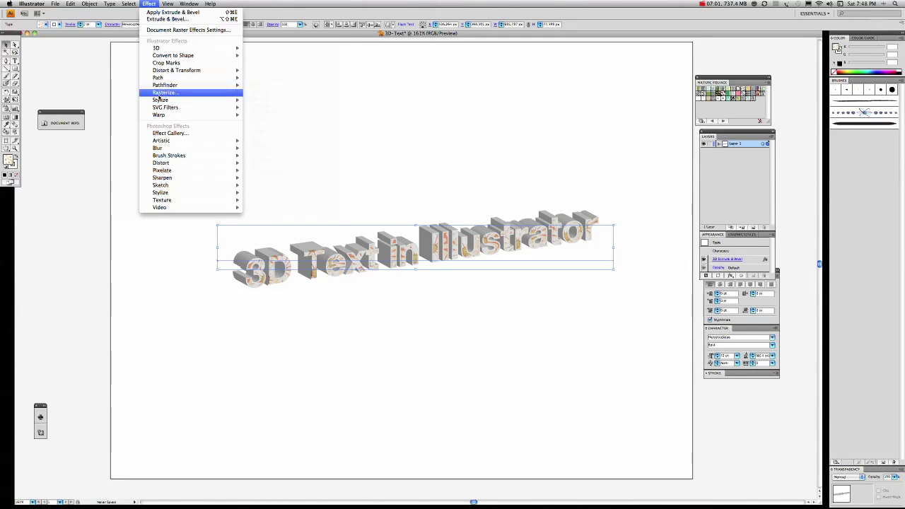
pyautogui.moveTo(161, 101)
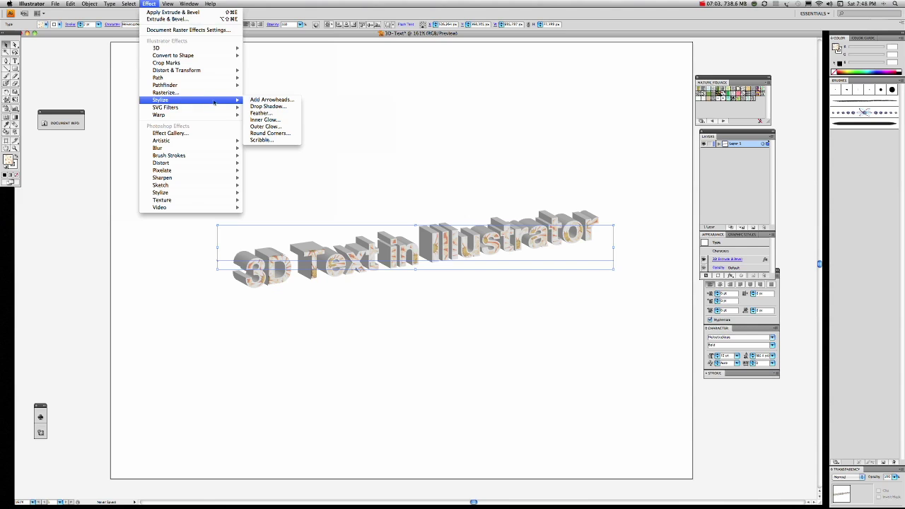
pyautogui.click(267, 107)
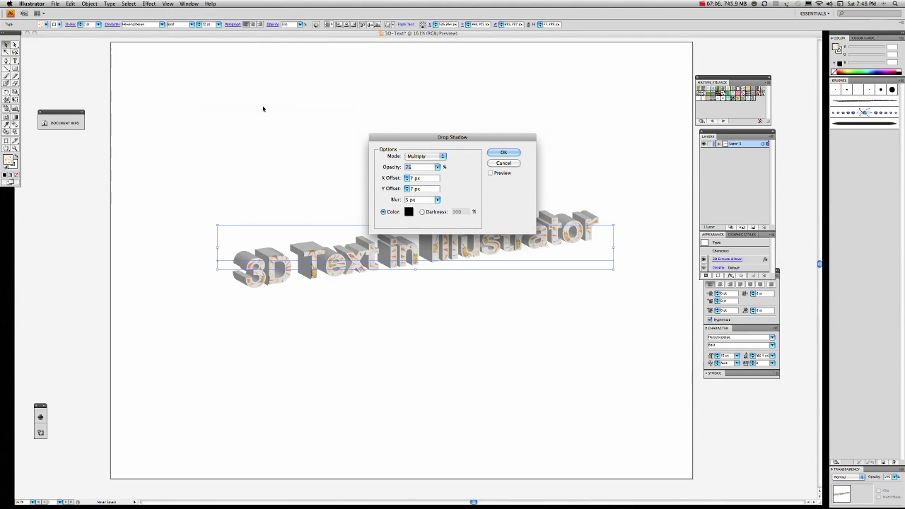
pyautogui.click(490, 173)
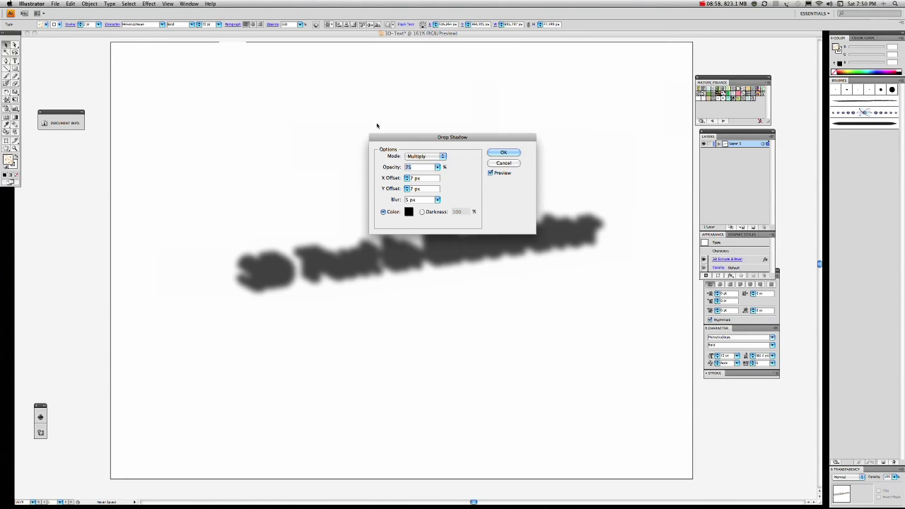
pyautogui.moveTo(416, 140); pyautogui.dragTo(425, 58)
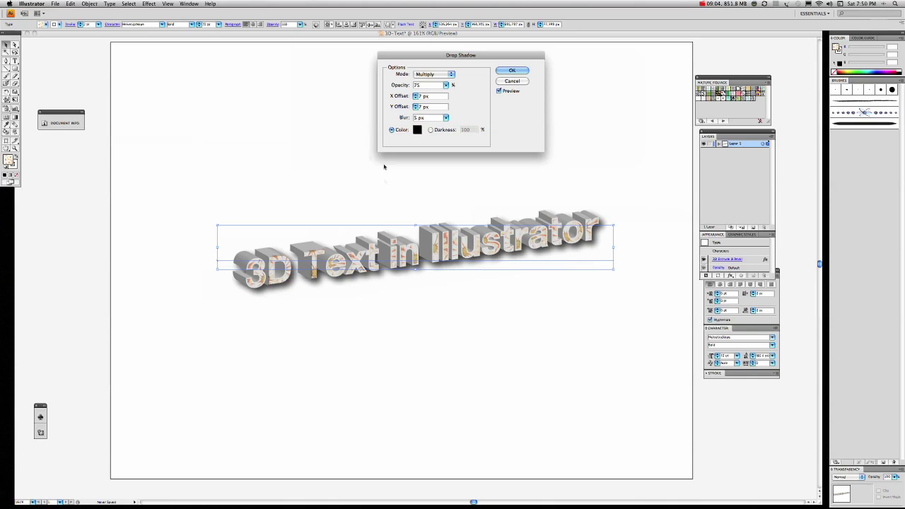
pyautogui.click(513, 71)
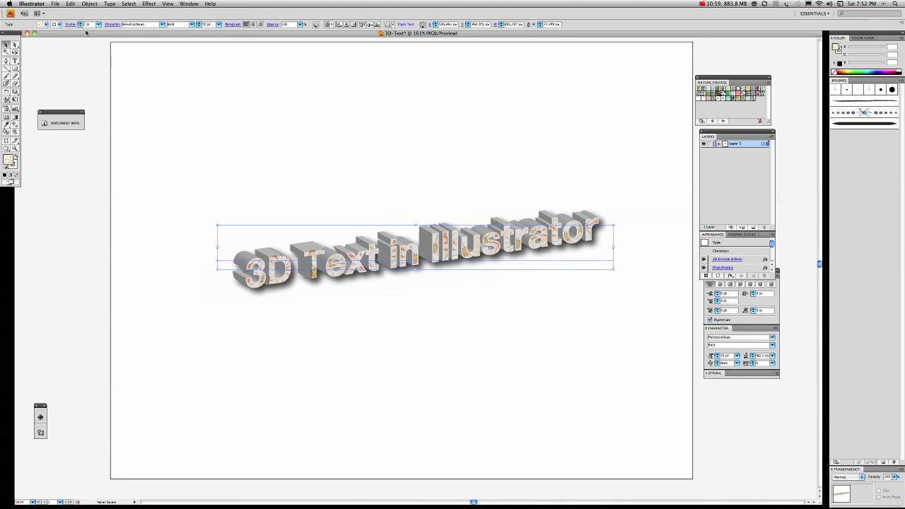
# Save the artwork as 3D-Text.ai on the Desktop in Illustrator CS4 format
pyautogui.click(55, 4)
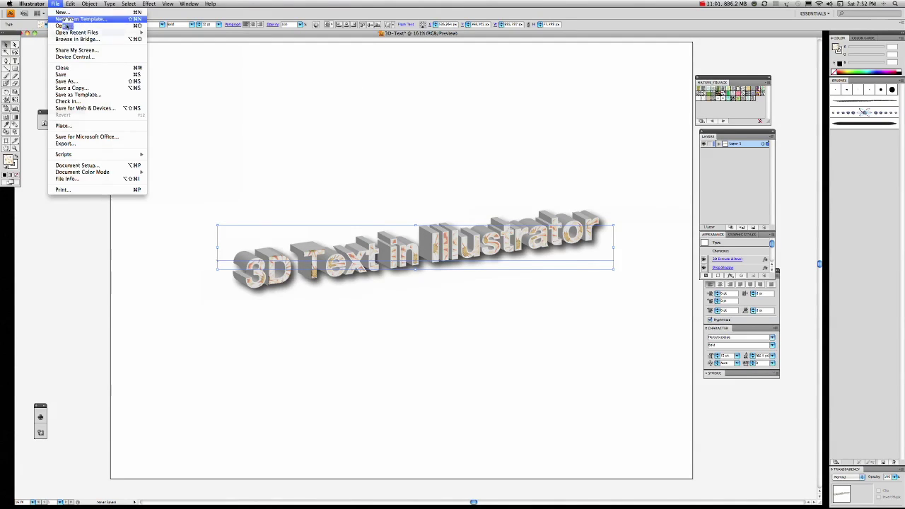
pyautogui.click(75, 81)
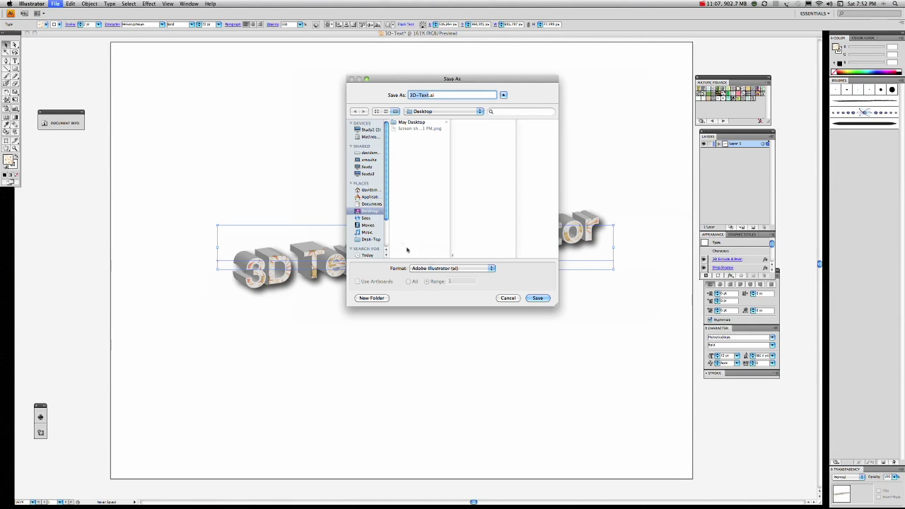
pyautogui.click(537, 298)
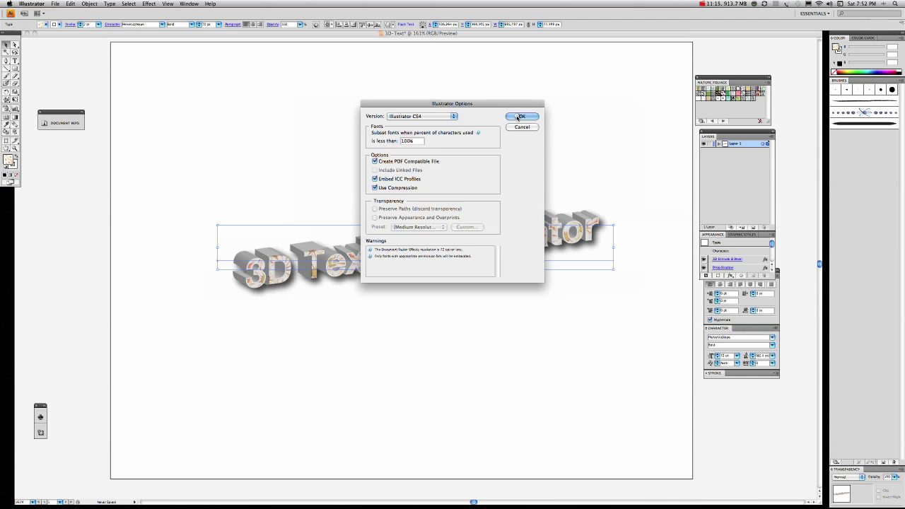
pyautogui.click(515, 117)
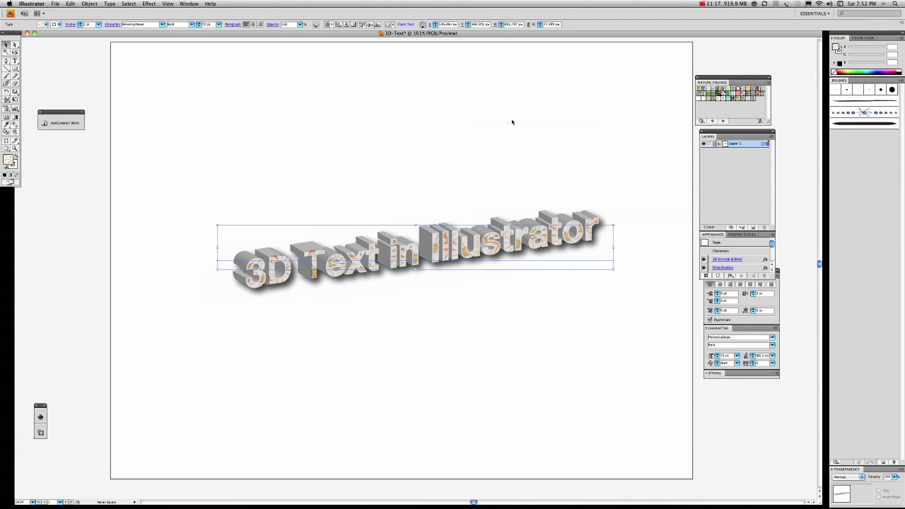